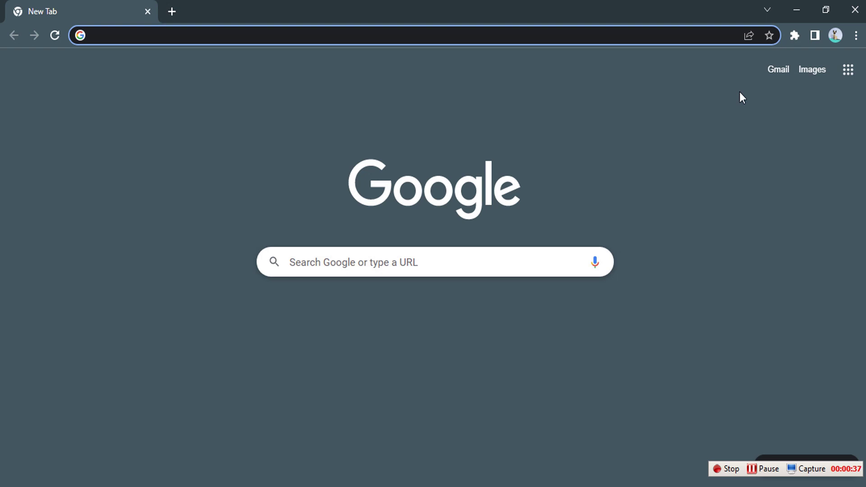
Load the pasted Genymobile/scrcpy repository address and scroll down to the scrcpy v1.24 README
text(https://github.com/Genymobile/scrcpy)
key(Return)
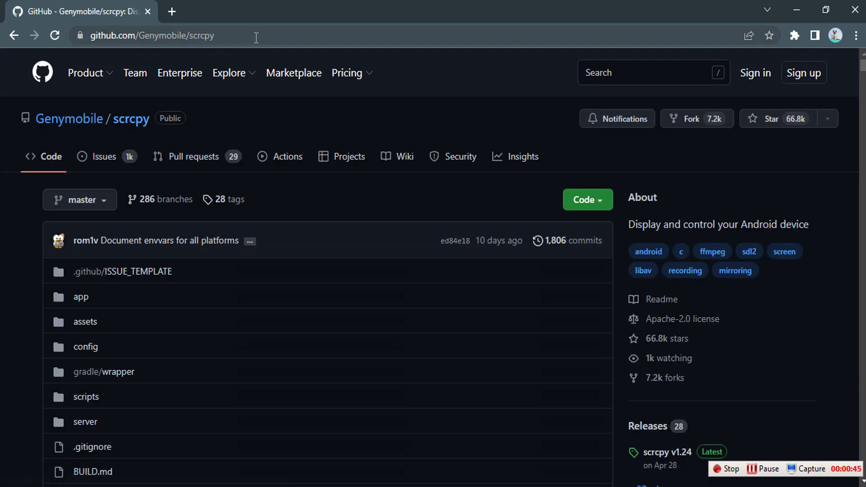
scroll(203, 181, down, 6)
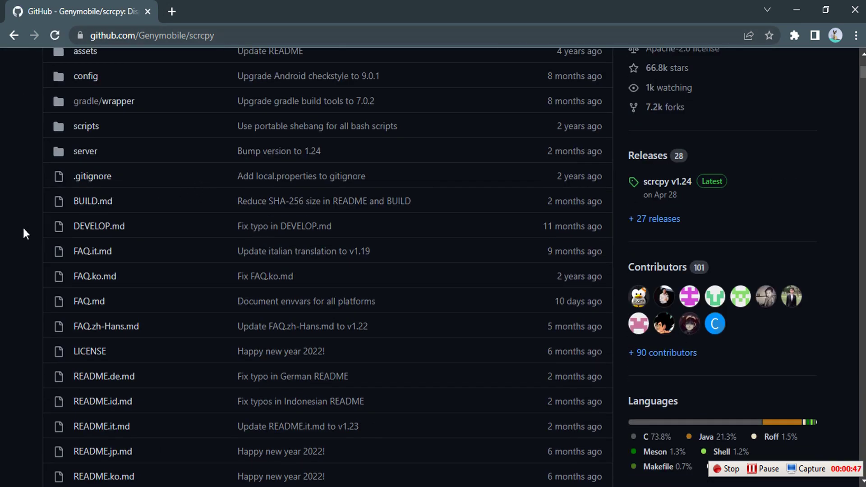
scroll(18, 235, down, 6)
scroll(4, 244, down, 14)
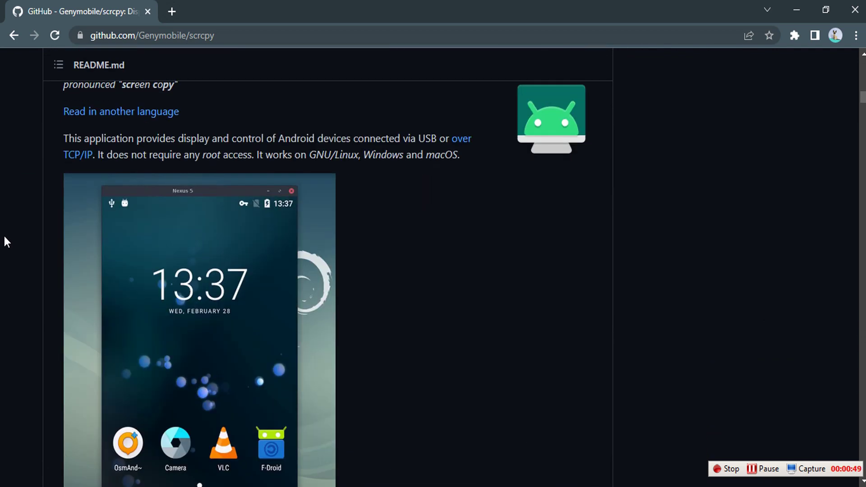
scroll(5, 238, up, 1)
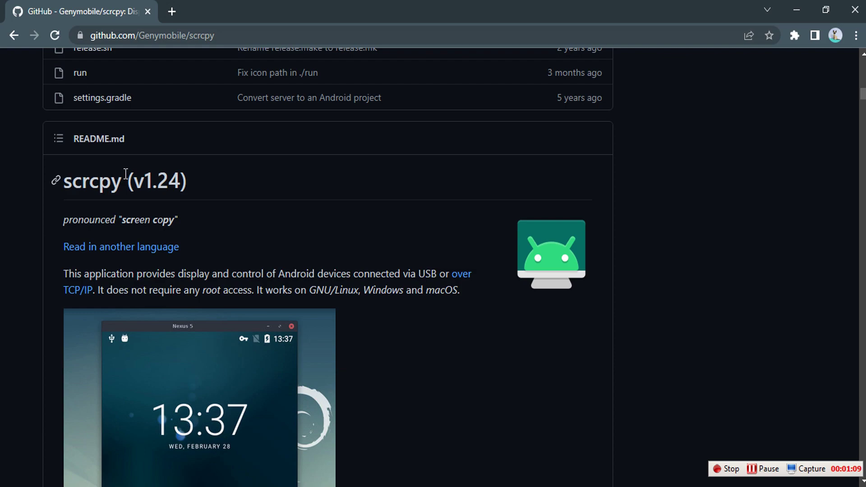
scroll(126, 173, down, 20)
scroll(125, 179, up, 6)
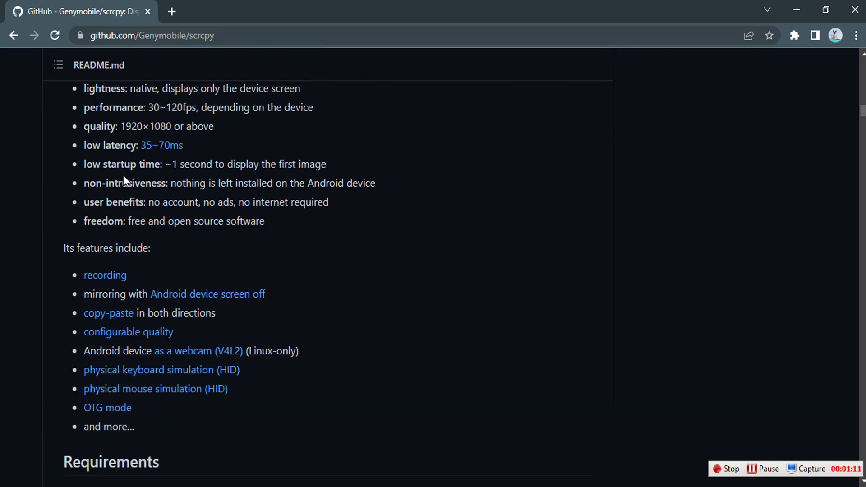
scroll(123, 177, up, 3)
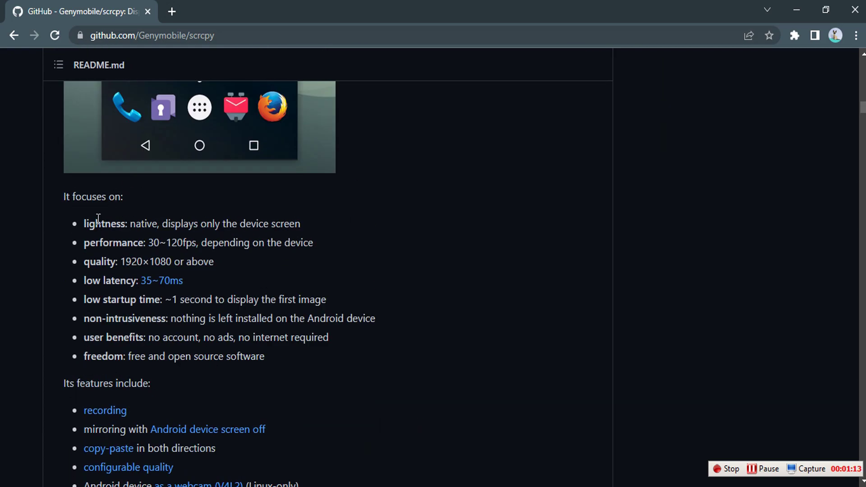
scroll(99, 219, down, 20)
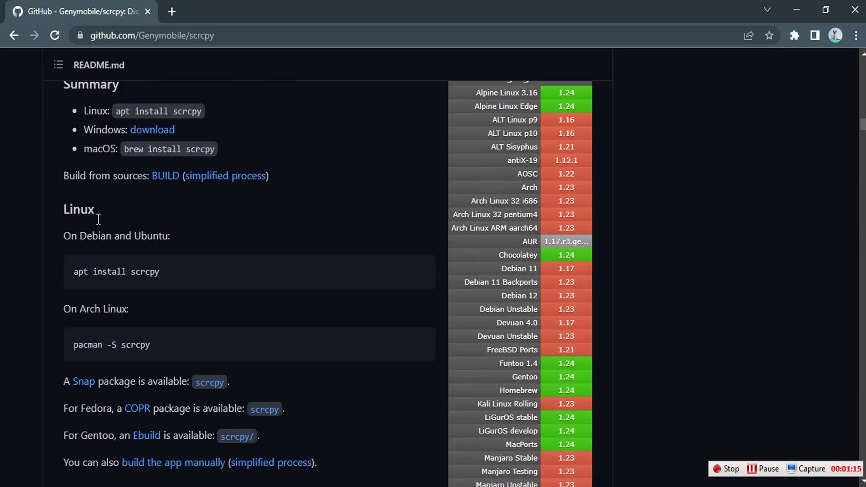
scroll(98, 219, down, 6)
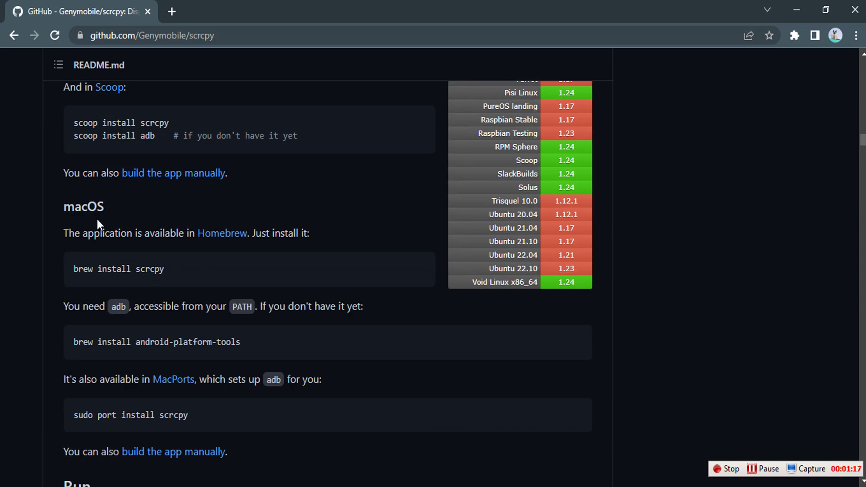
scroll(98, 220, down, 8)
scroll(99, 219, down, 6)
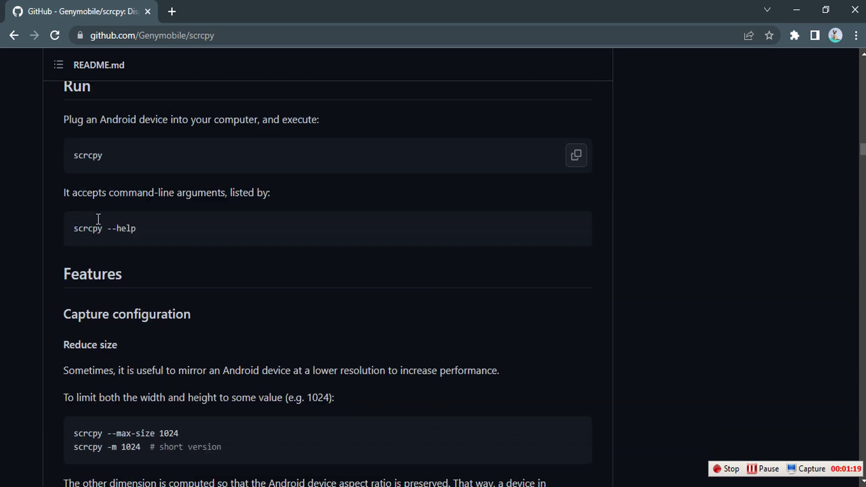
scroll(98, 219, up, 6)
scroll(98, 219, down, 13)
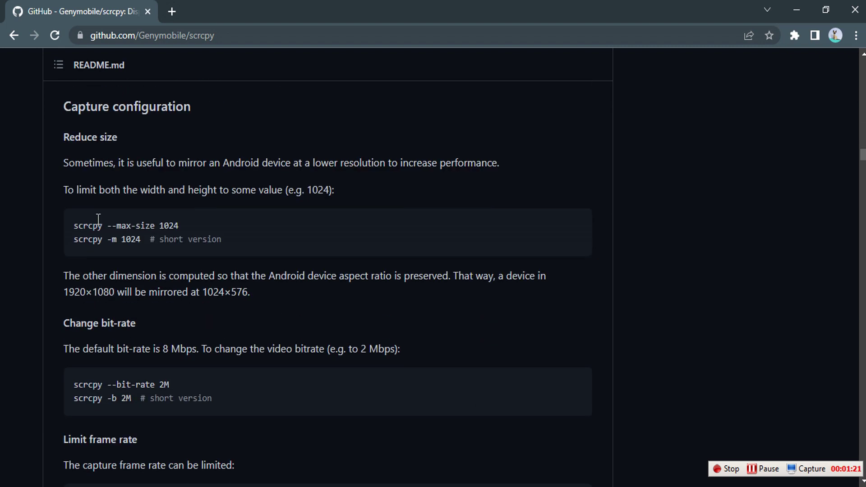
scroll(98, 221, up, 7)
scroll(97, 221, up, 6)
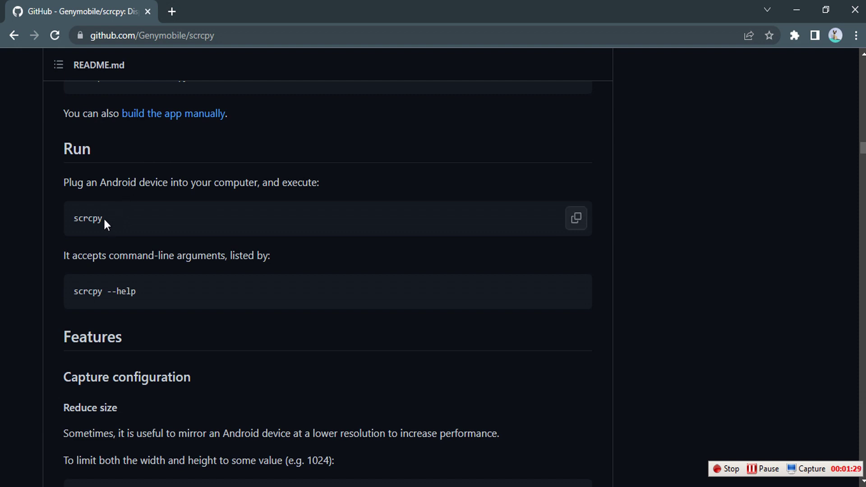
Select the scrcpy run command, then download the repository as a ZIP from the Code menu
drag(104, 217, 69, 221)
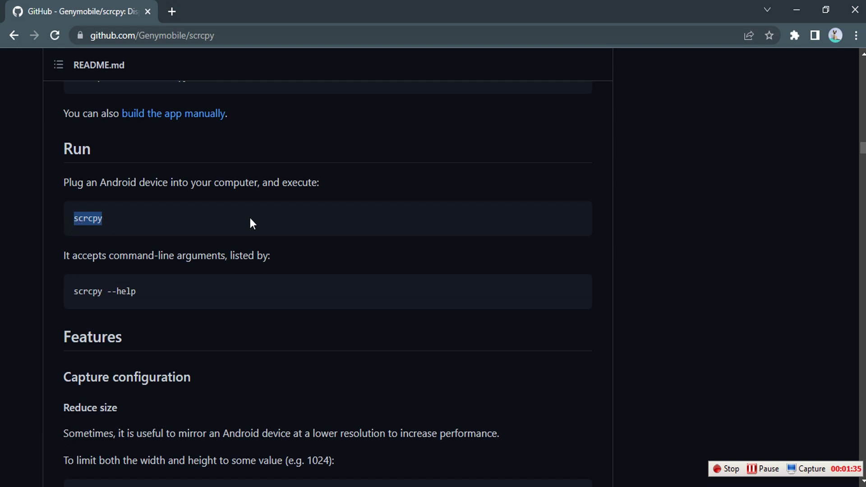
scroll(250, 218, up, 20)
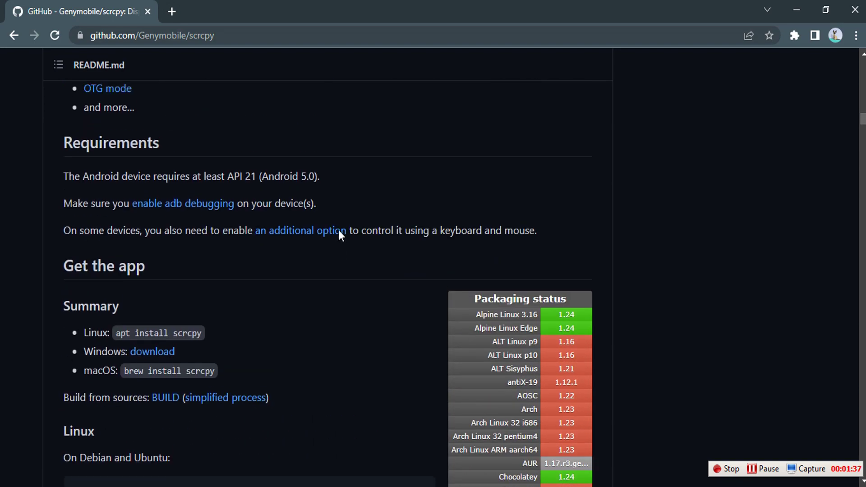
scroll(340, 232, up, 20)
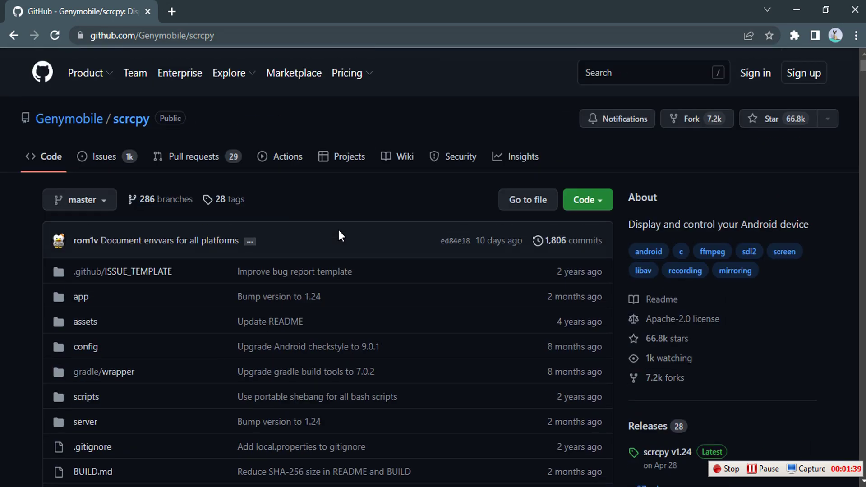
click(588, 200)
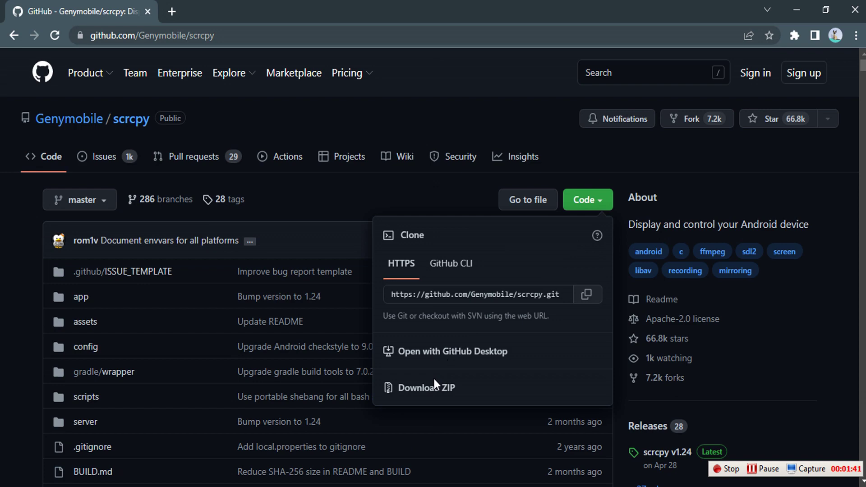
click(433, 392)
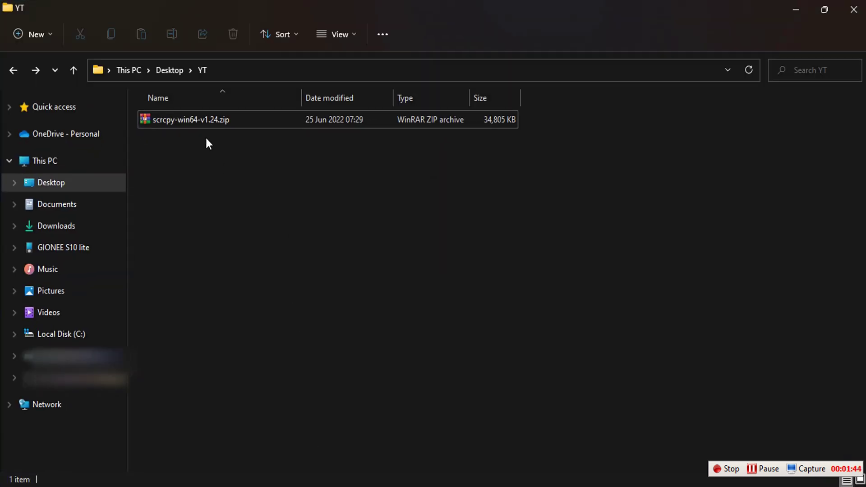
Extract scrcpy-win64-v1.24.zip to a scrcpy-win64-v1.24 folder and open that folder
click(205, 118)
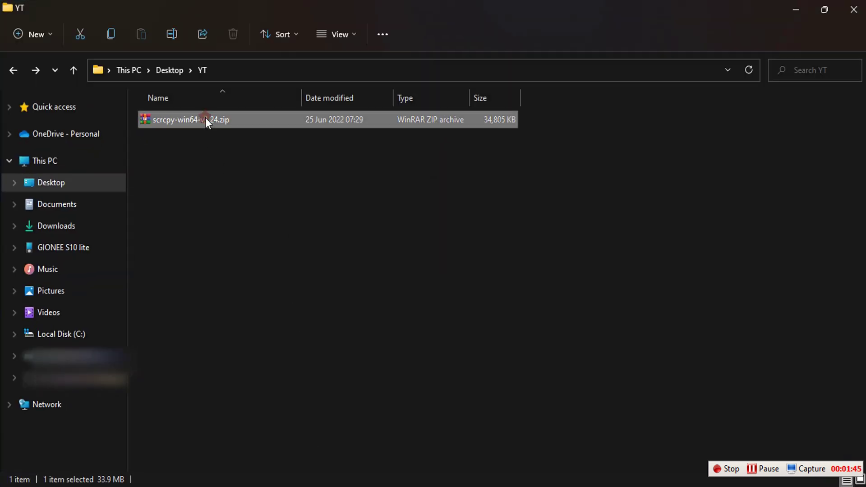
right_click(205, 118)
click(239, 297)
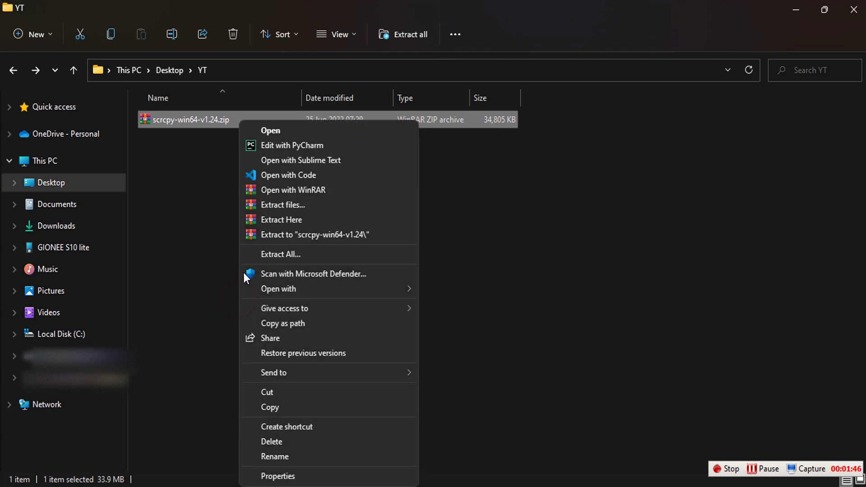
click(281, 235)
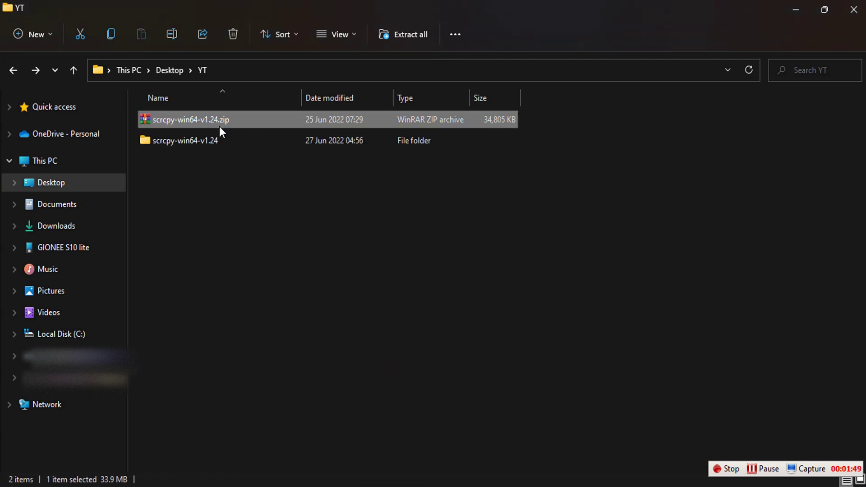
double_click(199, 142)
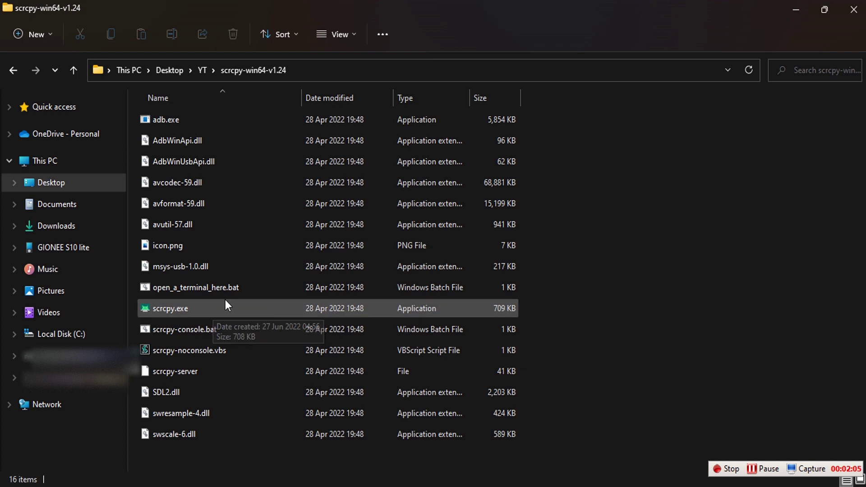
Run scrcpy.exe to mirror the GIONEE S10 lite screen at 720x1280
double_click(214, 309)
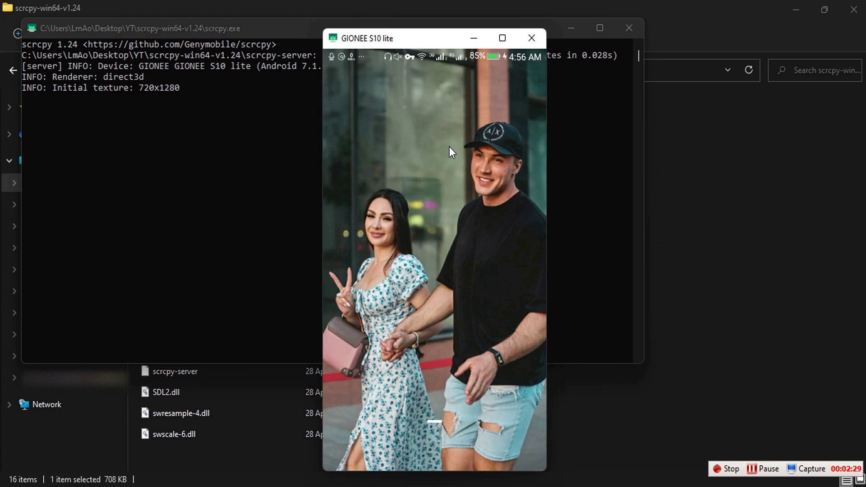
Navigate the mirrored phone through Settings and More settings to About phone (Android 7.1.1)
scroll(448, 147, down, 10)
scroll(449, 147, up, 2)
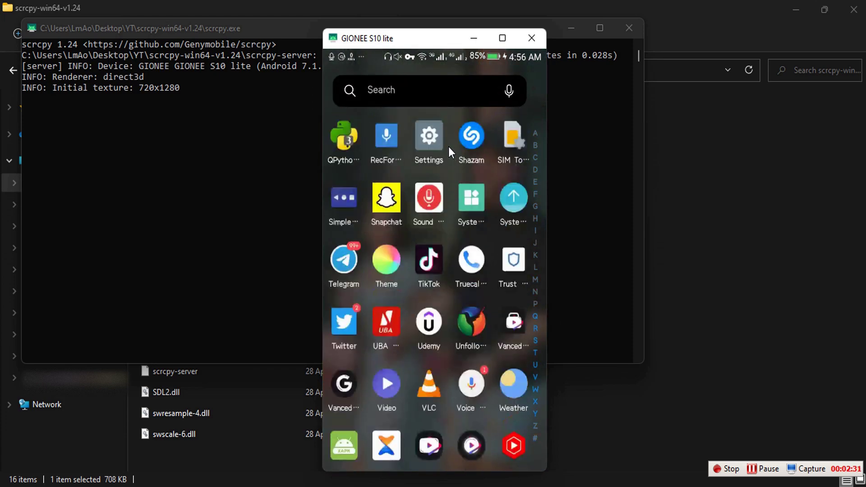
scroll(449, 148, up, 2)
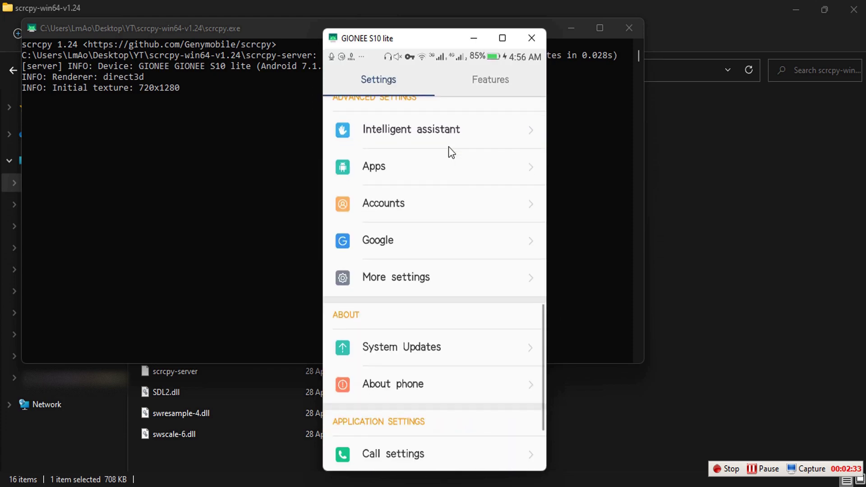
scroll(448, 147, down, 10)
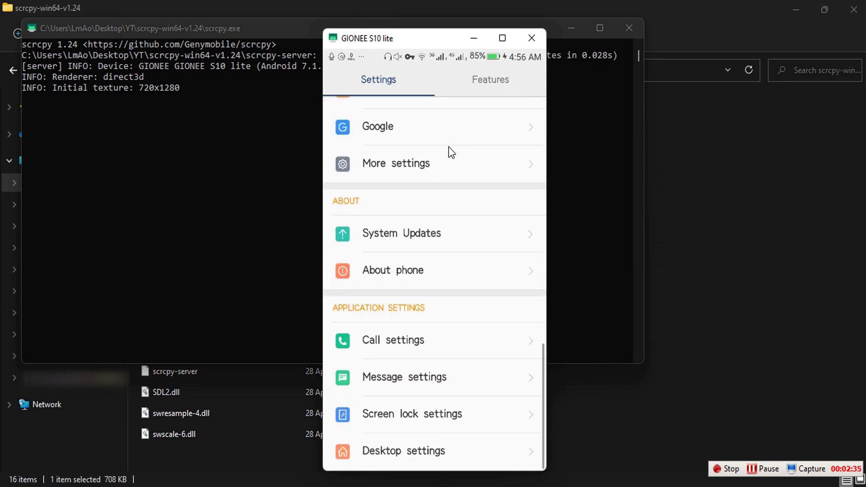
scroll(448, 147, up, 1)
click(448, 147)
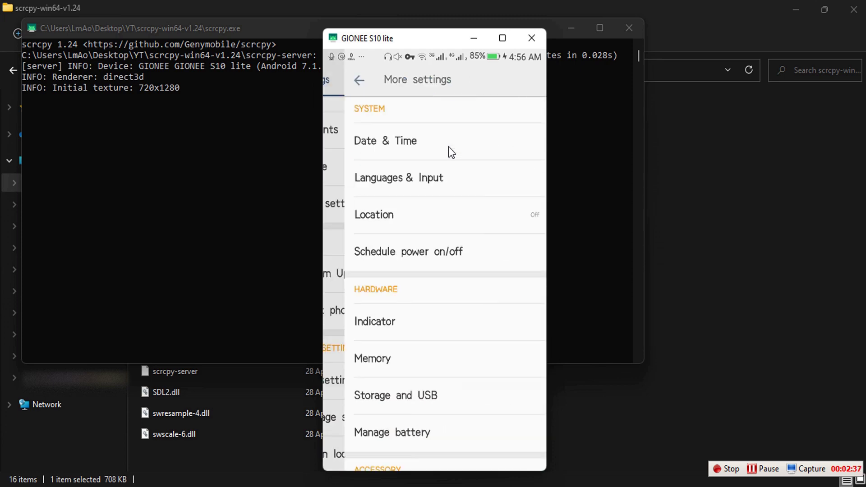
scroll(449, 147, down, 5)
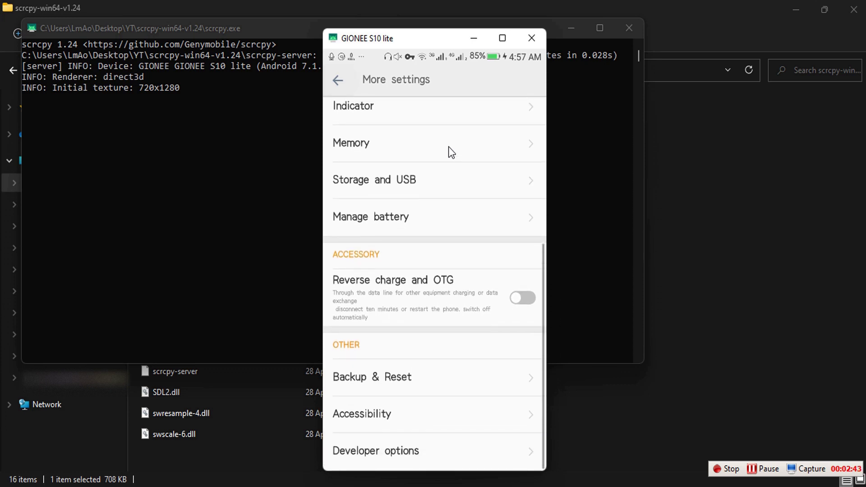
right_click(448, 147)
scroll(449, 147, down, 1)
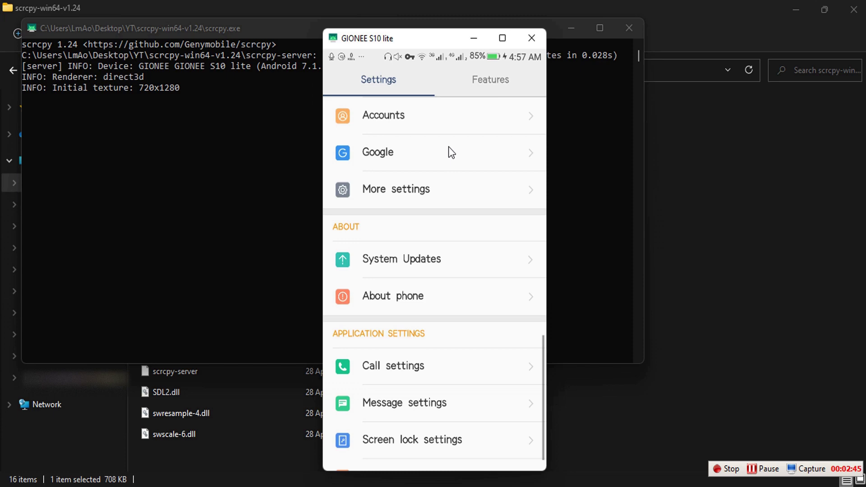
key(Return)
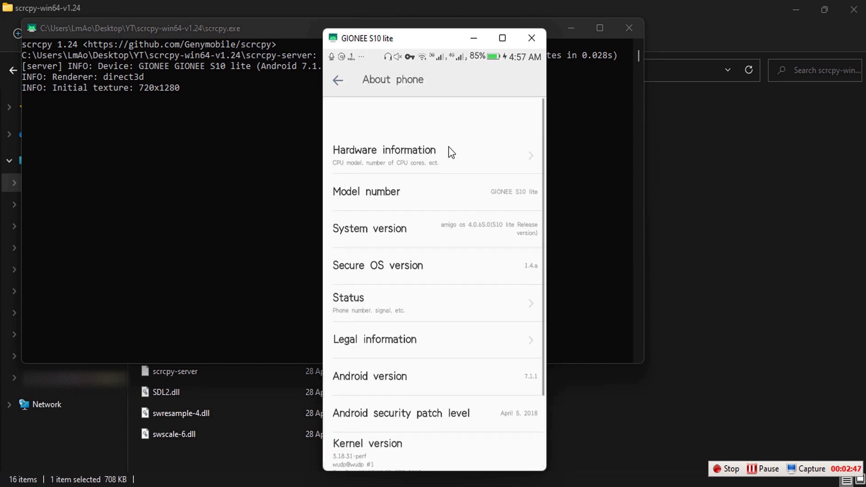
Confirm USB debugging is on in Developer options, then close the scrcpy mirror window
scroll(449, 147, down, 3)
scroll(448, 147, up, 1)
scroll(449, 147, up, 3)
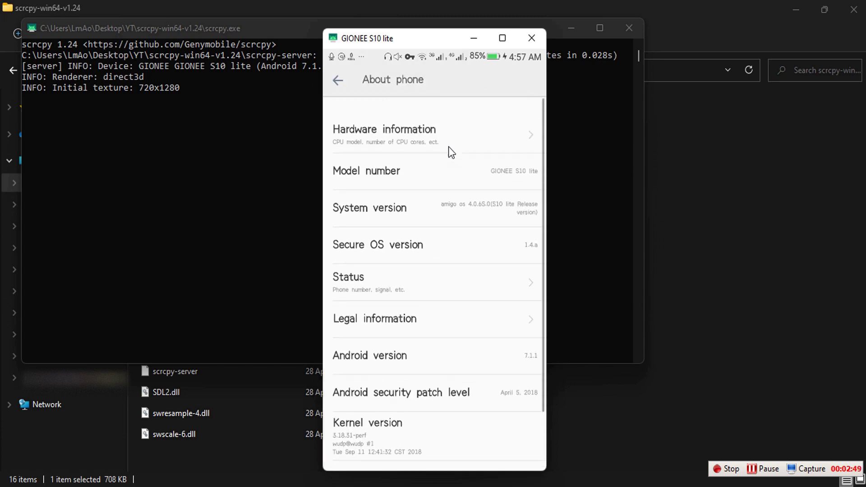
scroll(449, 147, down, 7)
scroll(448, 147, up, 3)
scroll(449, 147, down, 5)
scroll(449, 147, up, 4)
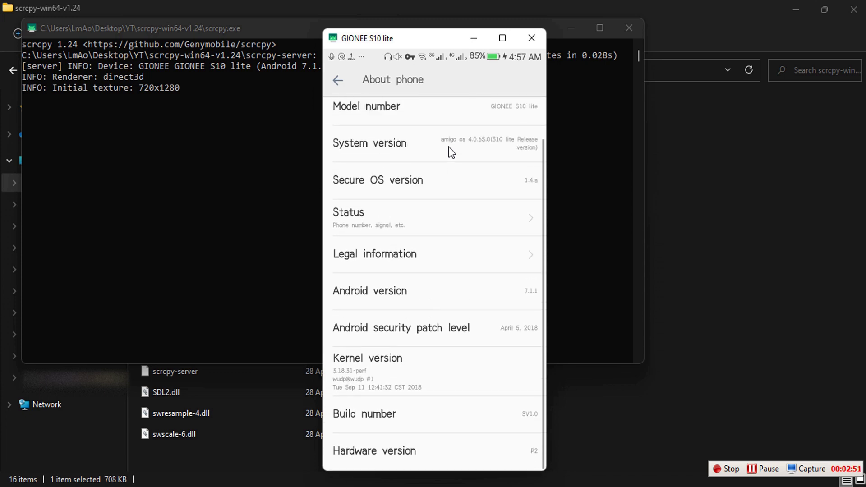
scroll(449, 147, down, 2)
scroll(449, 147, up, 2)
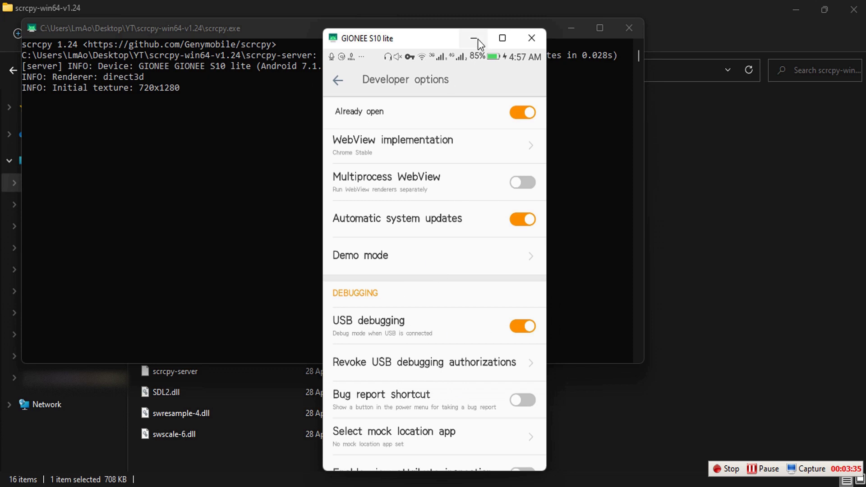
click(534, 40)
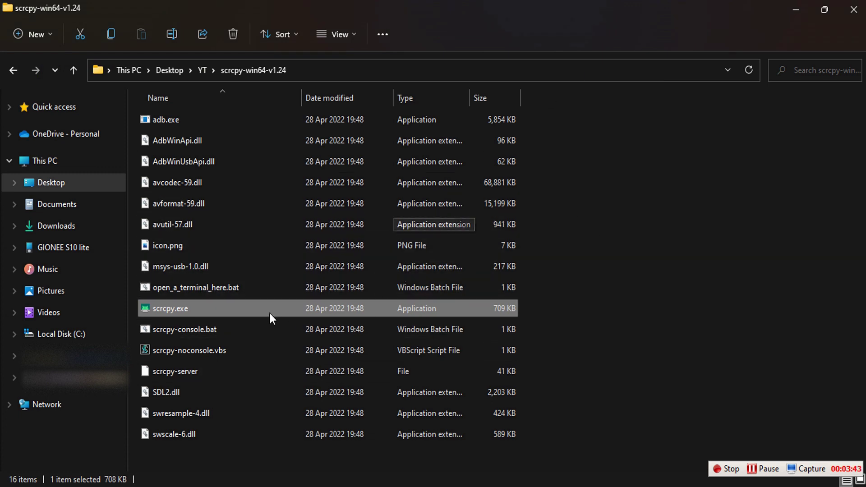
Relaunch scrcpy.exe and minimize both the phone mirror and its console window
click(250, 309)
double_click(250, 309)
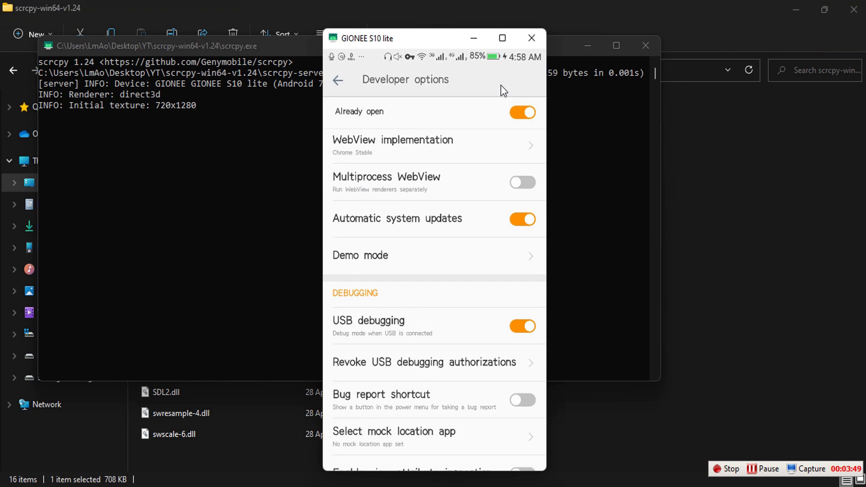
click(474, 43)
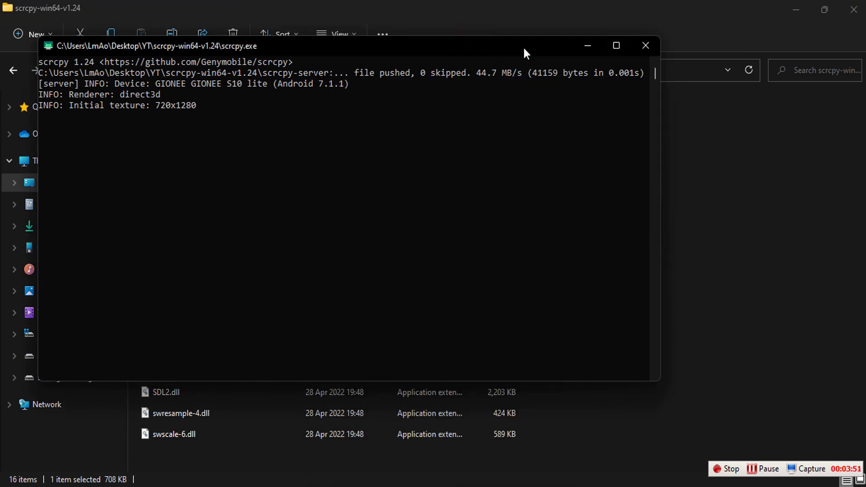
click(587, 47)
Minimize File Explorer to return to the scrcpy README and scroll down through it
click(791, 9)
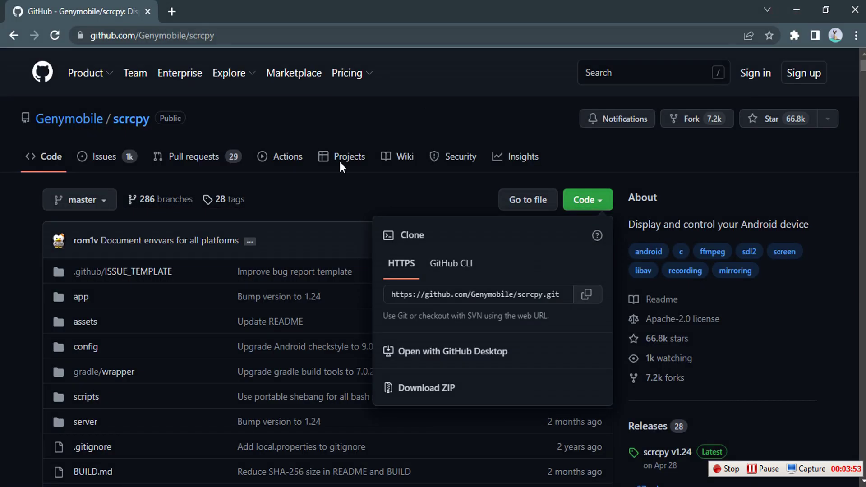
scroll(271, 226, down, 1)
scroll(232, 303, down, 15)
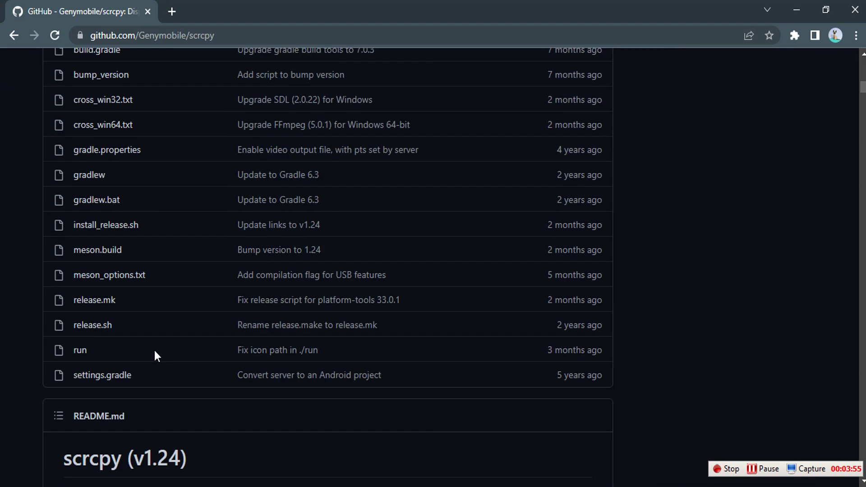
scroll(156, 352, down, 20)
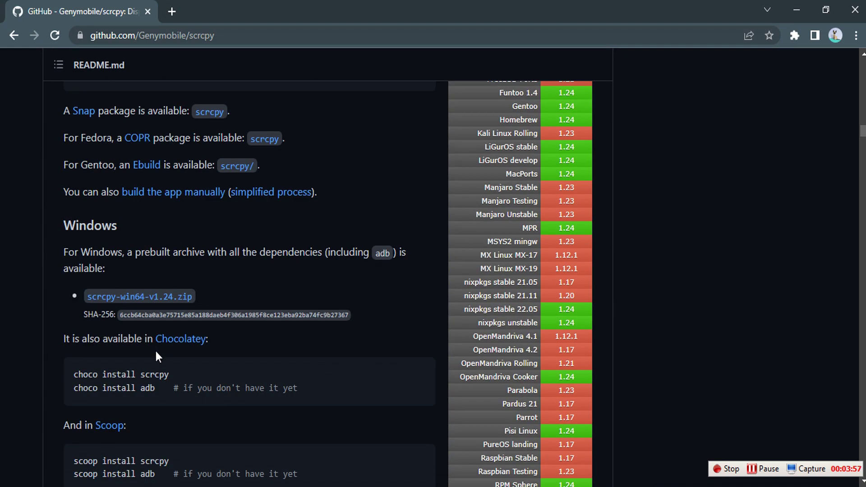
scroll(155, 351, down, 10)
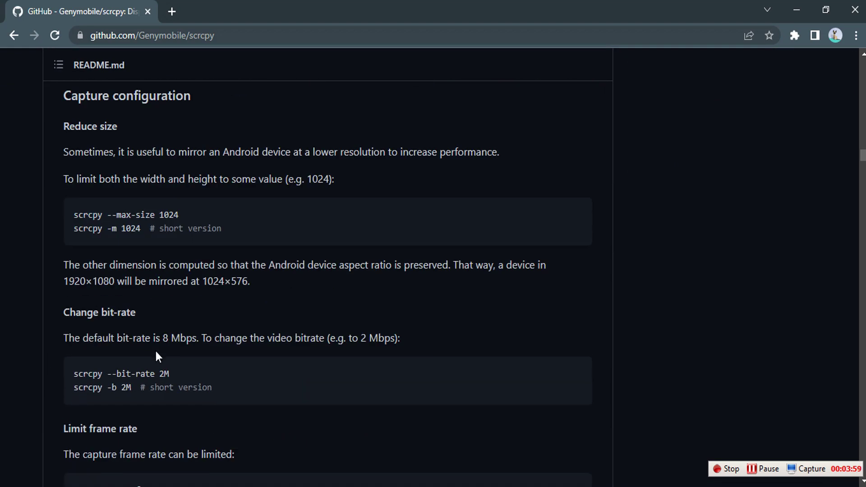
scroll(156, 351, up, 4)
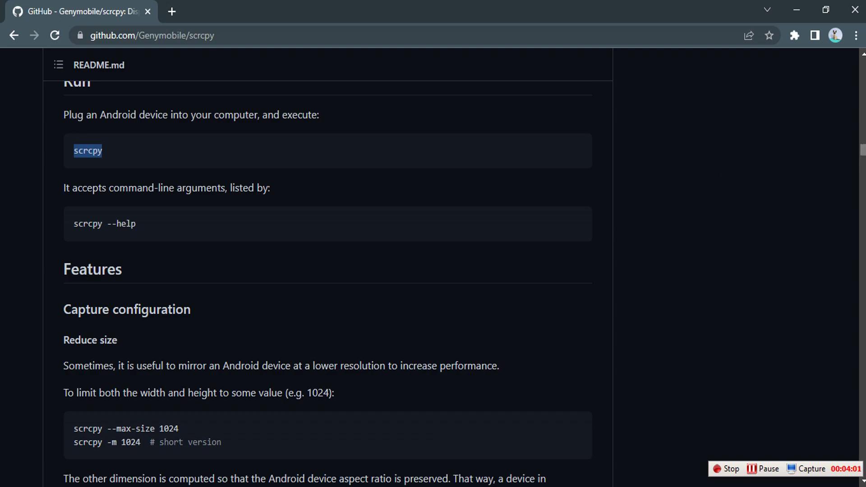
Scroll the README to the Shortcuts table, down to its clipboard rows
drag(863, 154, 851, 403)
scroll(839, 406, down, 10)
scroll(388, 382, down, 15)
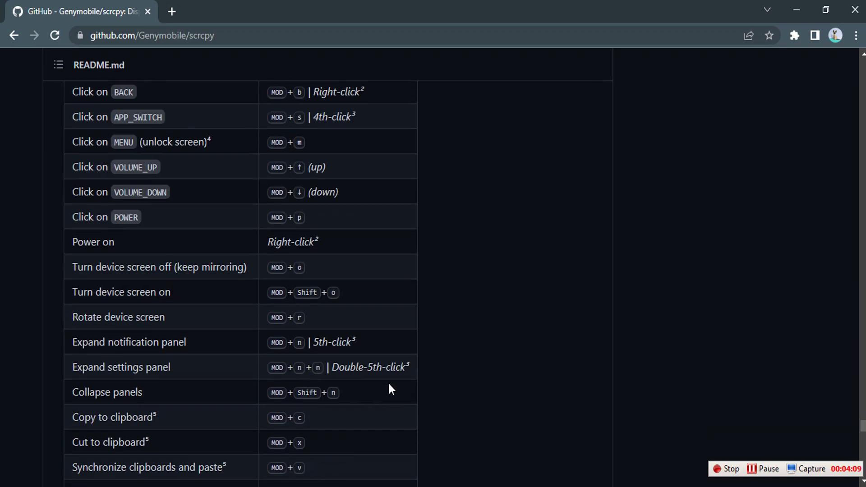
scroll(388, 382, up, 4)
scroll(389, 384, up, 4)
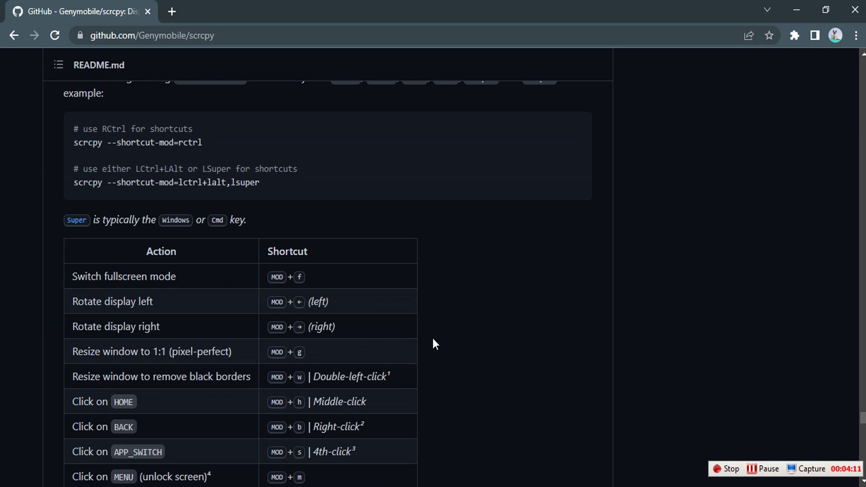
scroll(433, 341, down, 5)
scroll(433, 341, up, 5)
scroll(431, 329, up, 6)
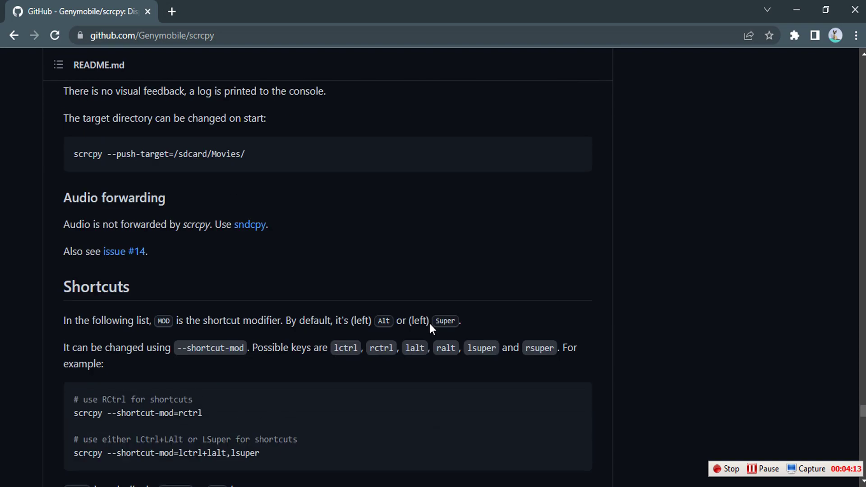
scroll(431, 324, down, 9)
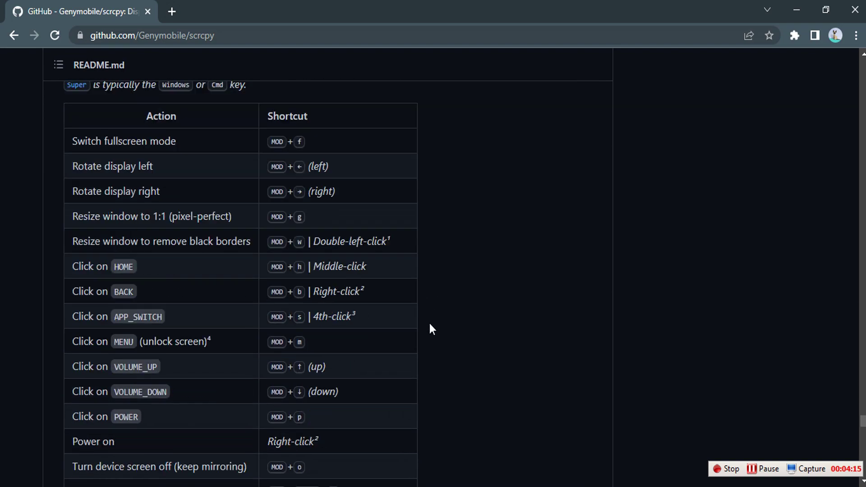
scroll(430, 326, down, 5)
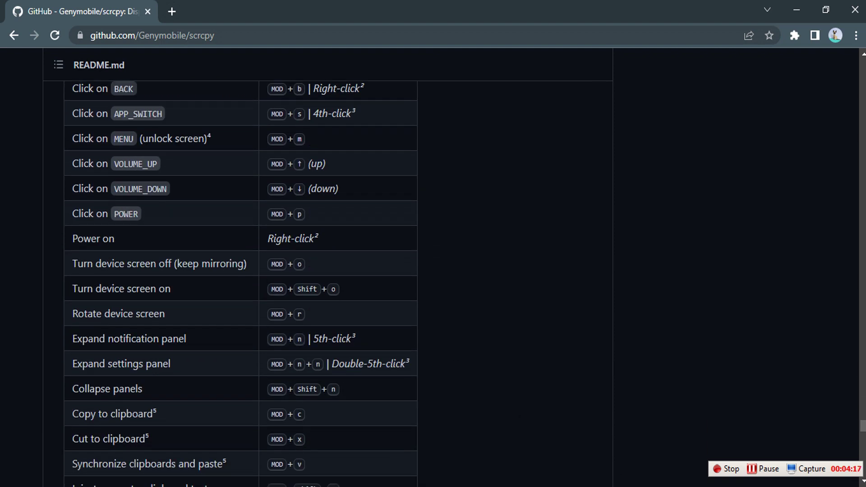
Restore the GIONEE mirror, set it Always on top, and move it to the right screen edge
mouse_move(631, 478)
click(696, 422)
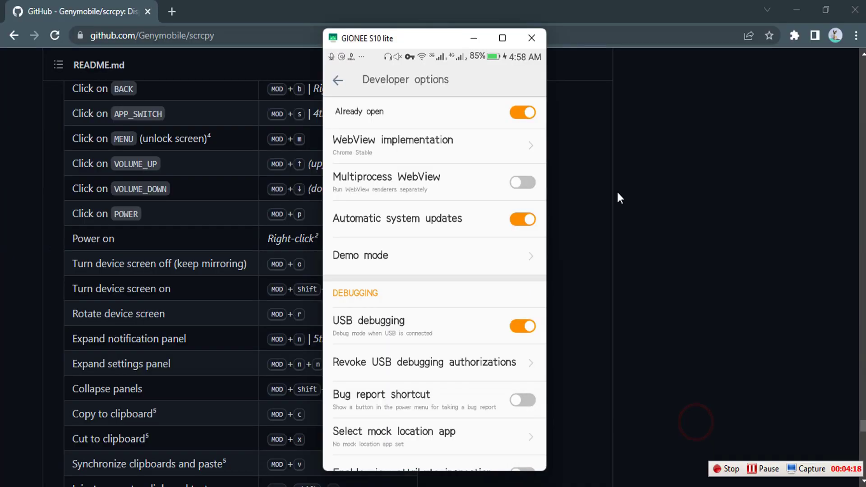
right_click(454, 42)
mouse_move(533, 153)
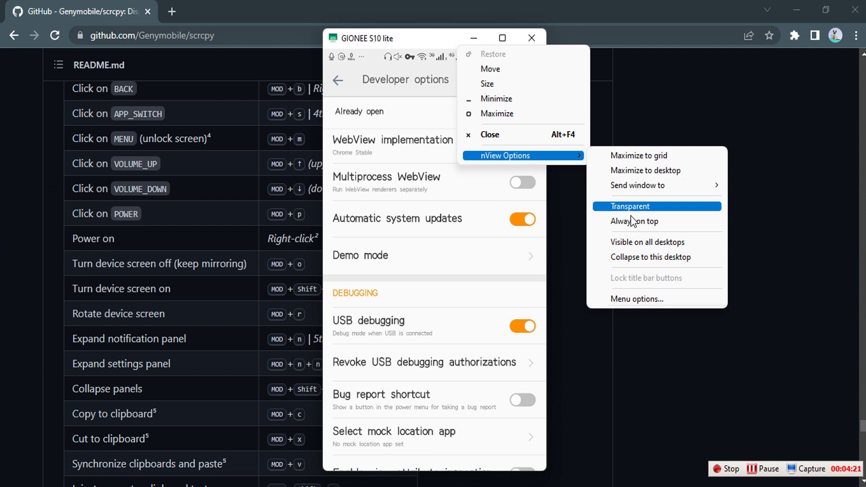
click(631, 220)
drag(425, 36, 735, 45)
Scroll the mirrored Developer options to show USB debugging beside the Shortcuts table
scroll(181, 233, down, 4)
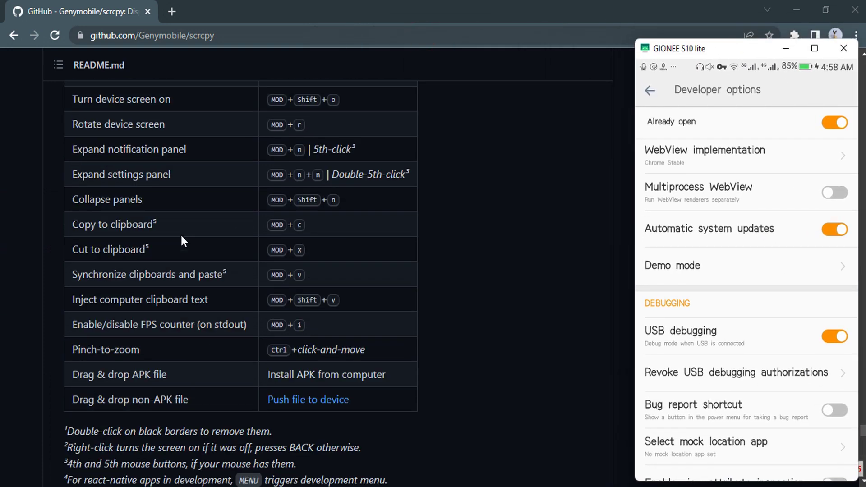
scroll(180, 234, down, 2)
scroll(183, 235, up, 6)
scroll(188, 242, down, 4)
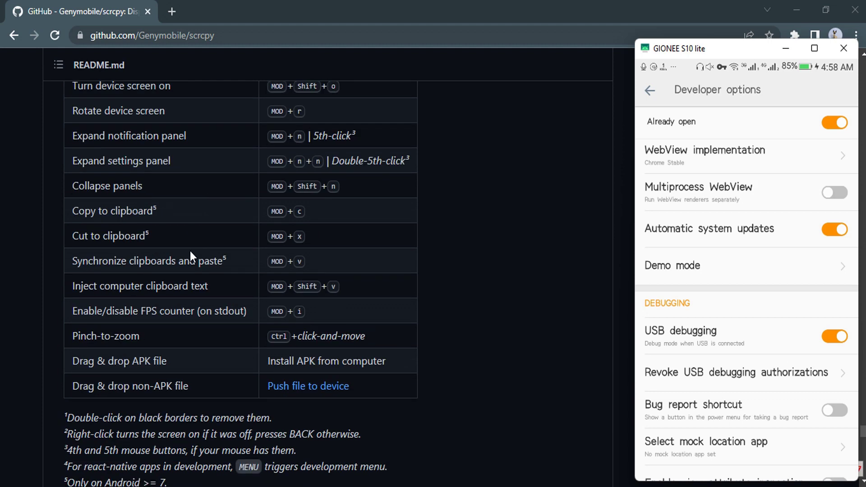
scroll(190, 253, up, 2)
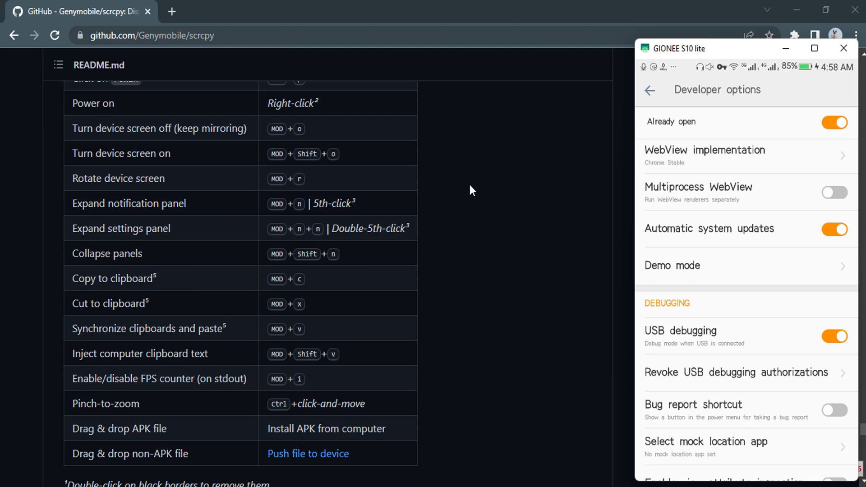
scroll(348, 272, up, 3)
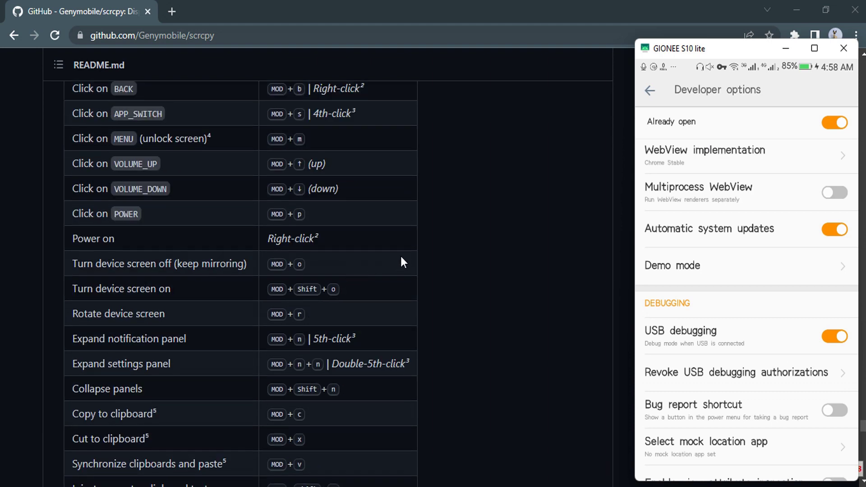
click(701, 54)
scroll(186, 301, up, 11)
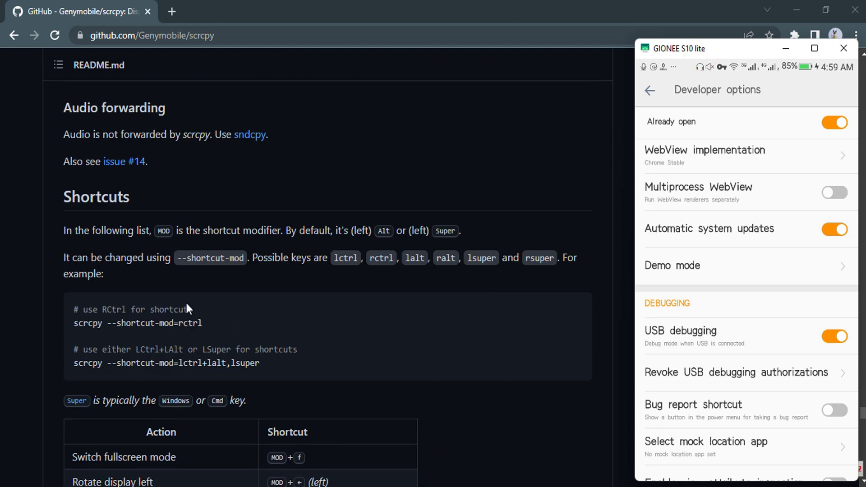
scroll(186, 302, down, 4)
scroll(186, 301, down, 3)
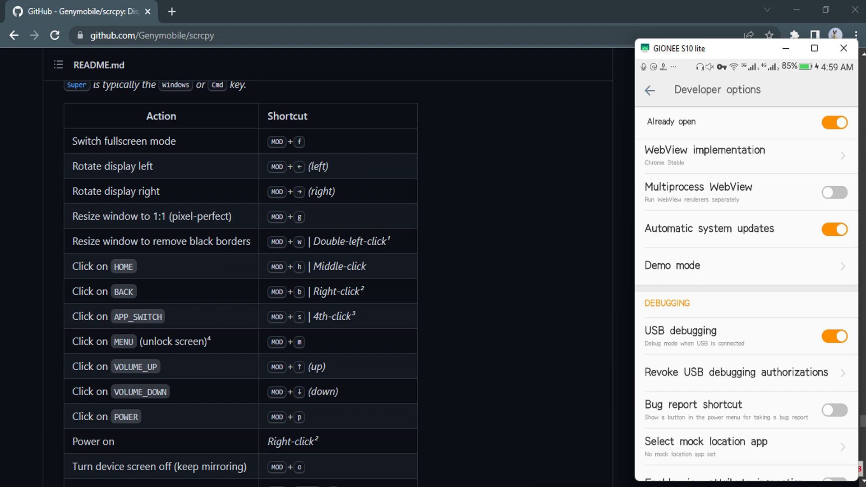
Open the On-Screen Keyboard and send Alt+h (MOD+h) to return the phone home
key(ctrl+super+o)
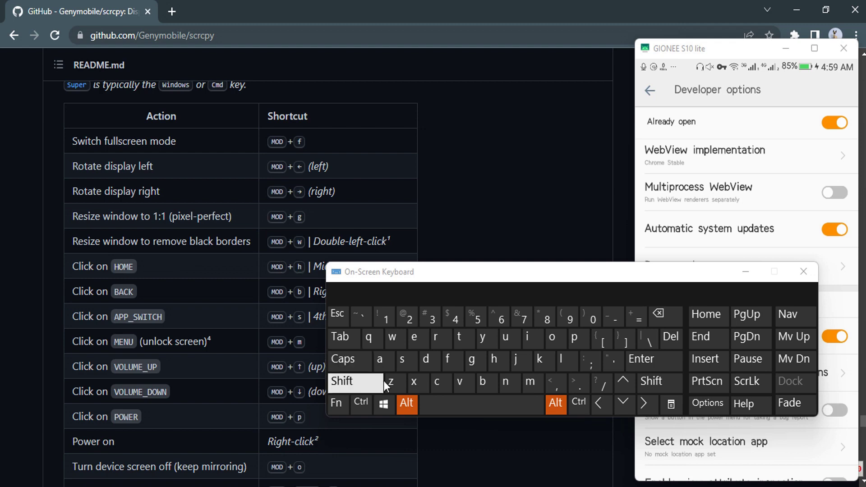
click(497, 362)
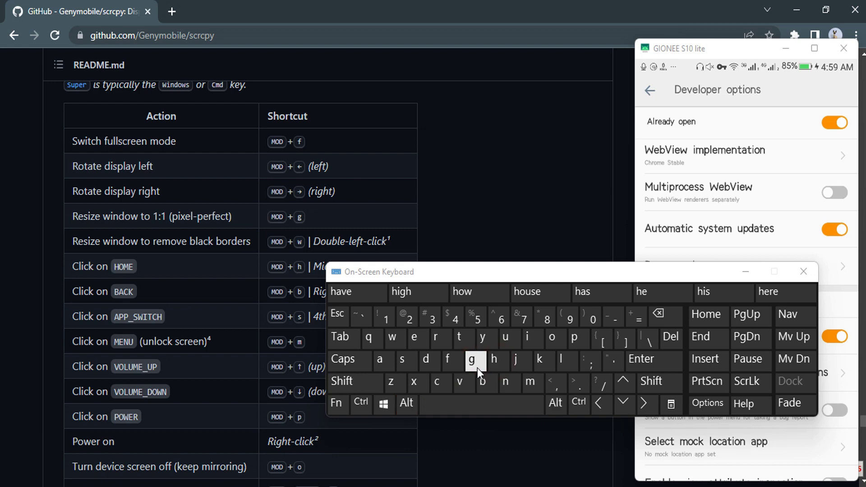
key(alt)
click(499, 361)
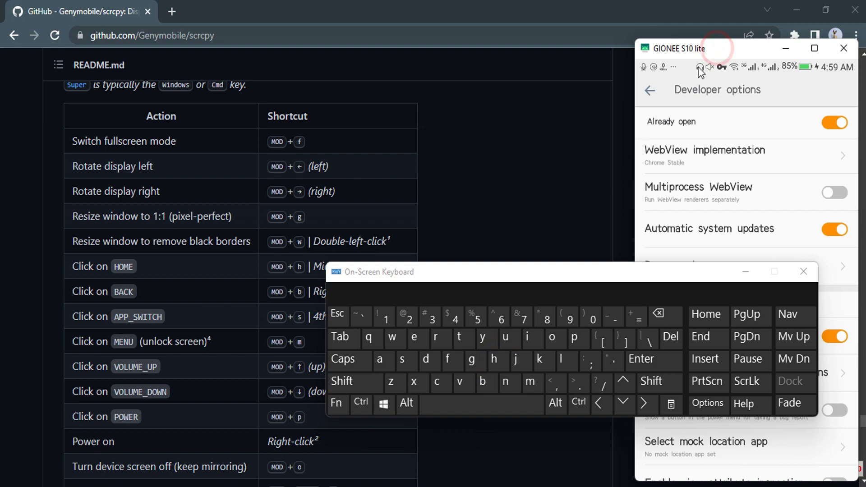
click(496, 361)
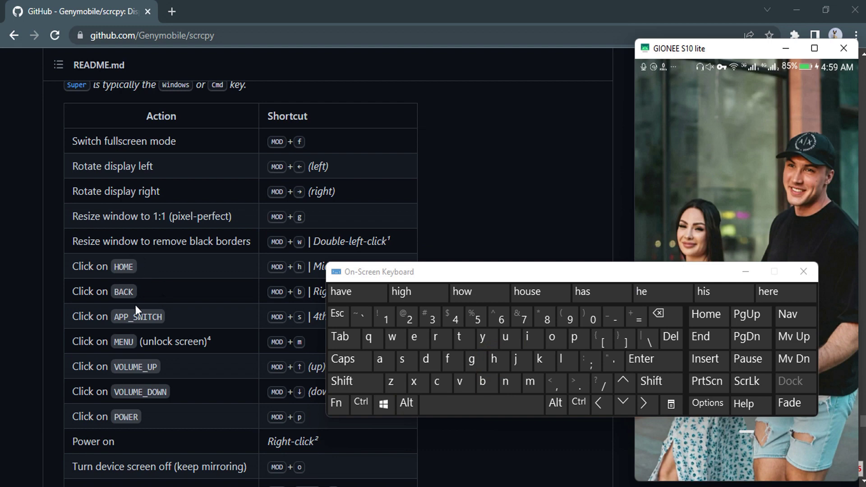
Scroll the README back to the Shortcuts heading, where MOD defaults to left Alt or left Super
scroll(155, 266, down, 5)
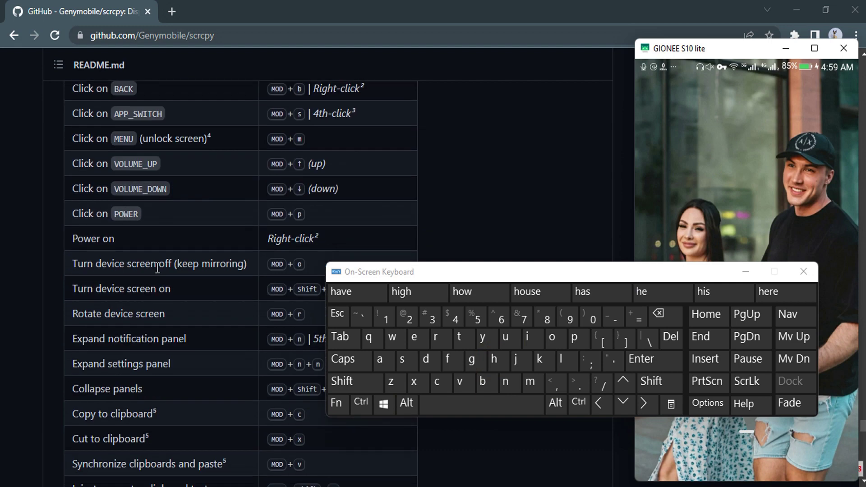
scroll(158, 269, down, 8)
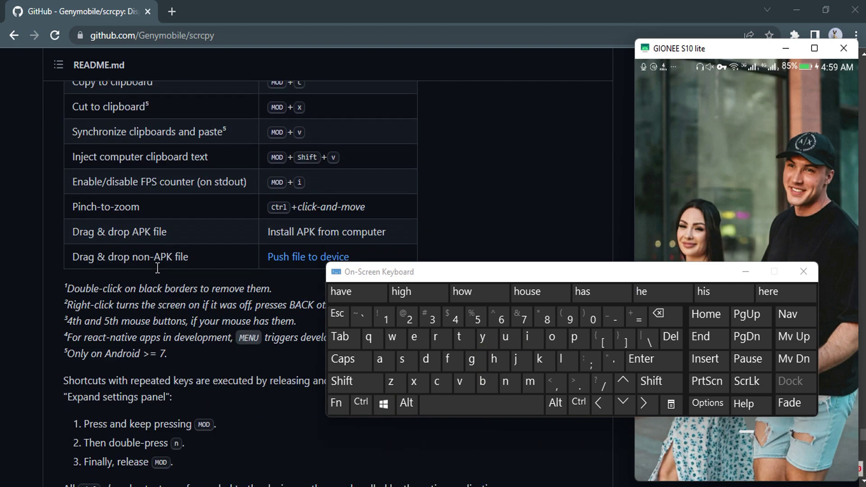
scroll(157, 268, up, 5)
scroll(156, 270, up, 6)
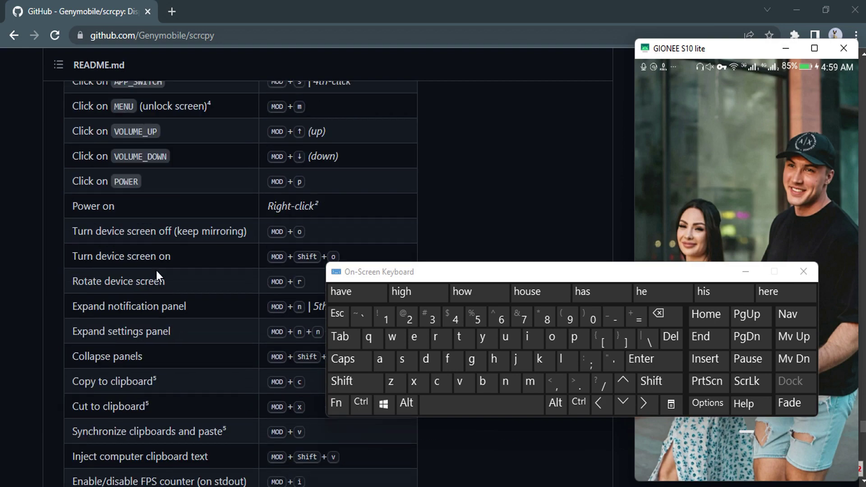
scroll(156, 270, up, 6)
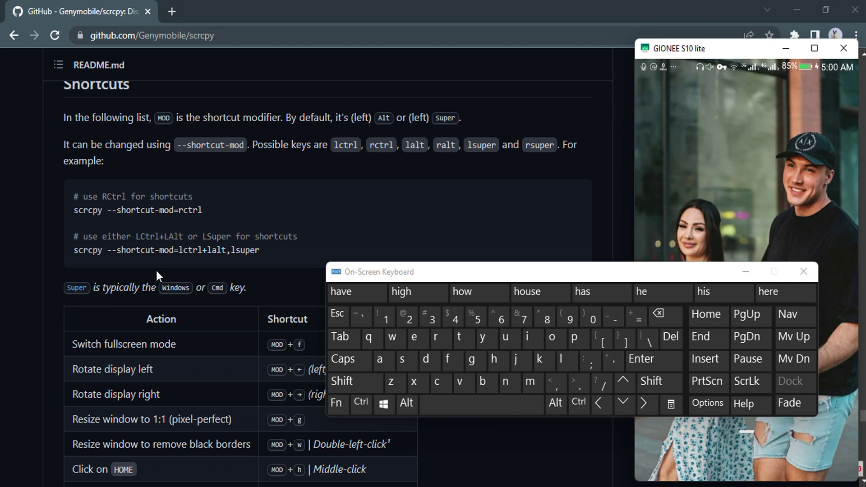
scroll(156, 270, up, 4)
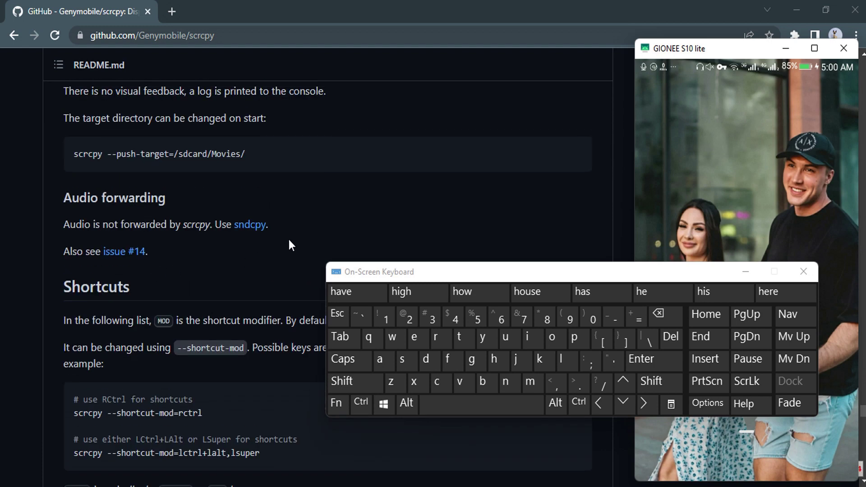
scroll(289, 241, down, 3)
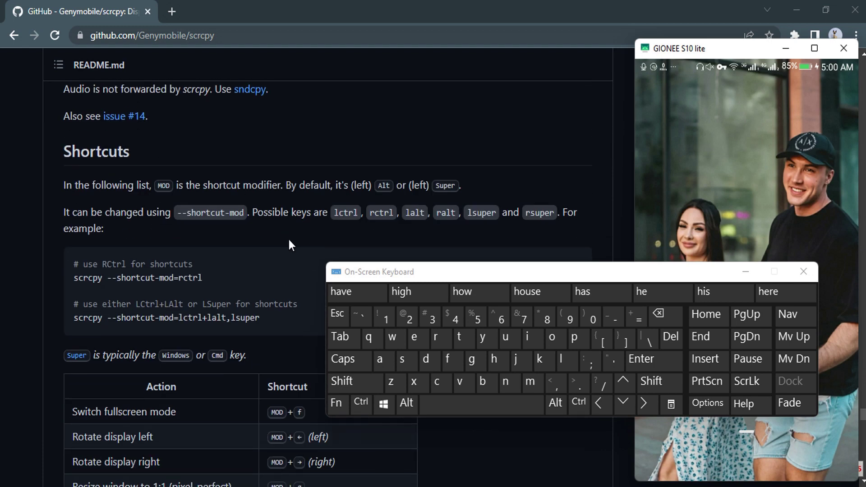